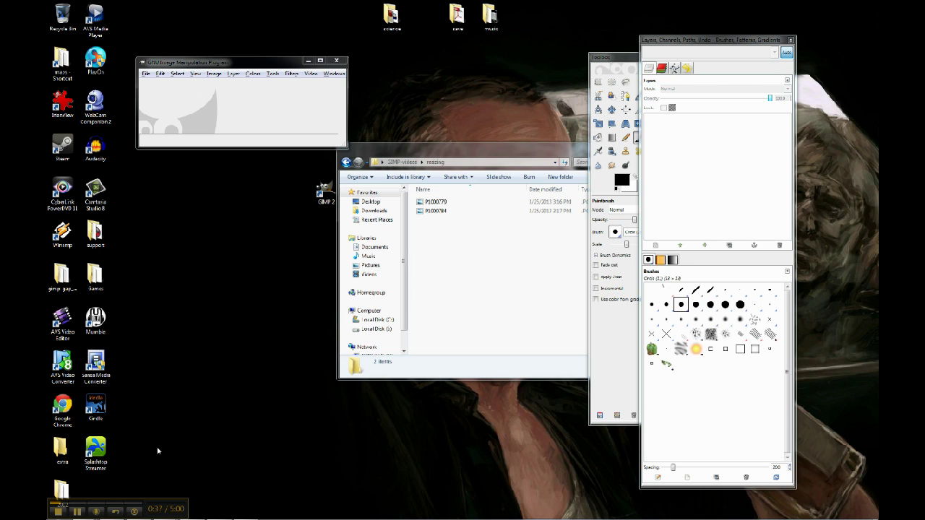
Preview the P1000779 photo from the resizing folder at full size and close the viewer
{"action": "left_click_drag", "start_coordinate": [533, 154], "coordinate": [490, 157]}
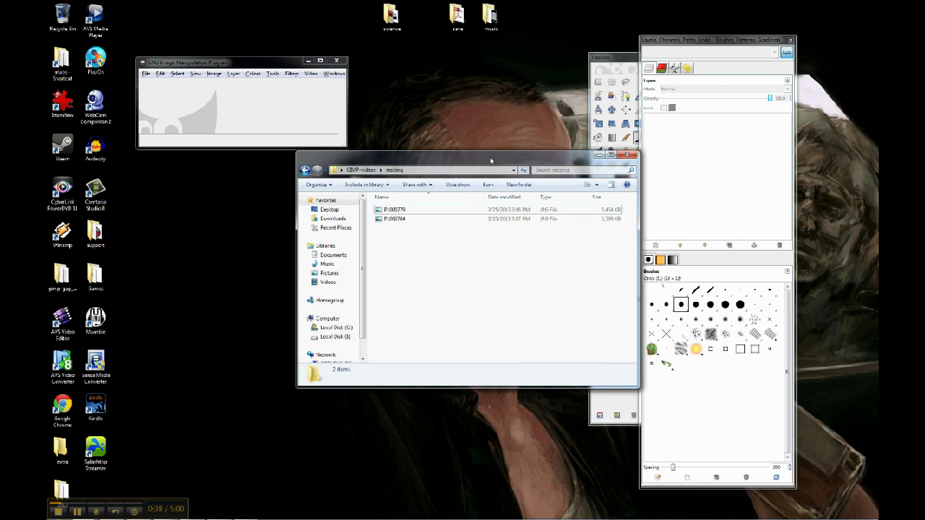
{"action": "double_click", "coordinate": [393, 210]}
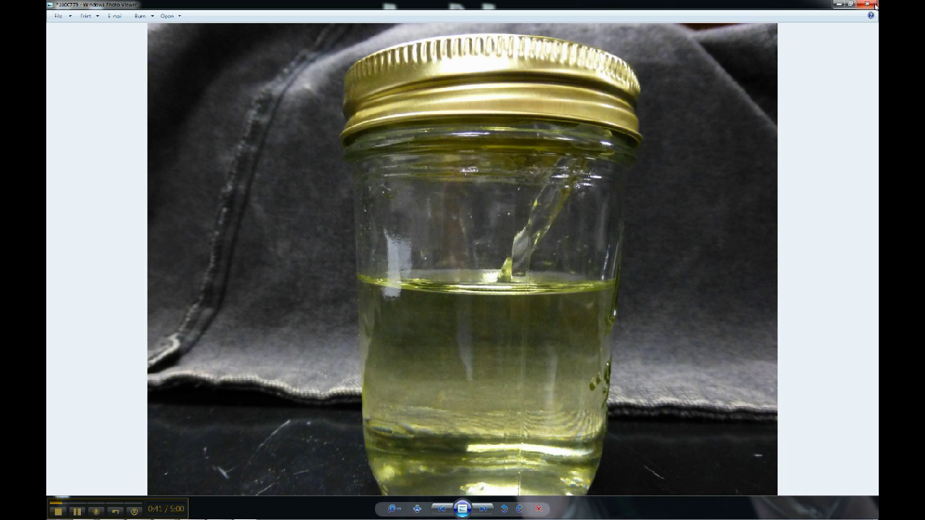
{"action": "key", "text": "alt+F4"}
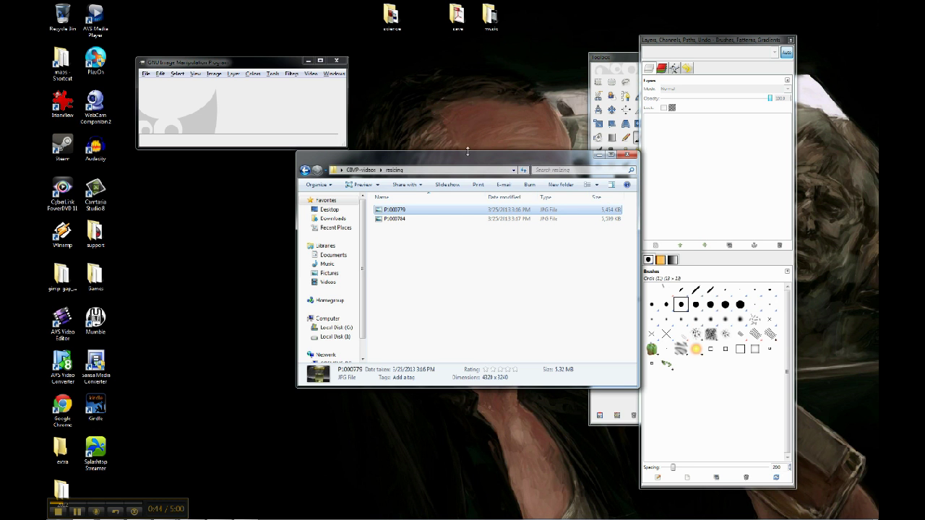
{"action": "left_click_drag", "start_coordinate": [466, 161], "coordinate": [486, 166]}
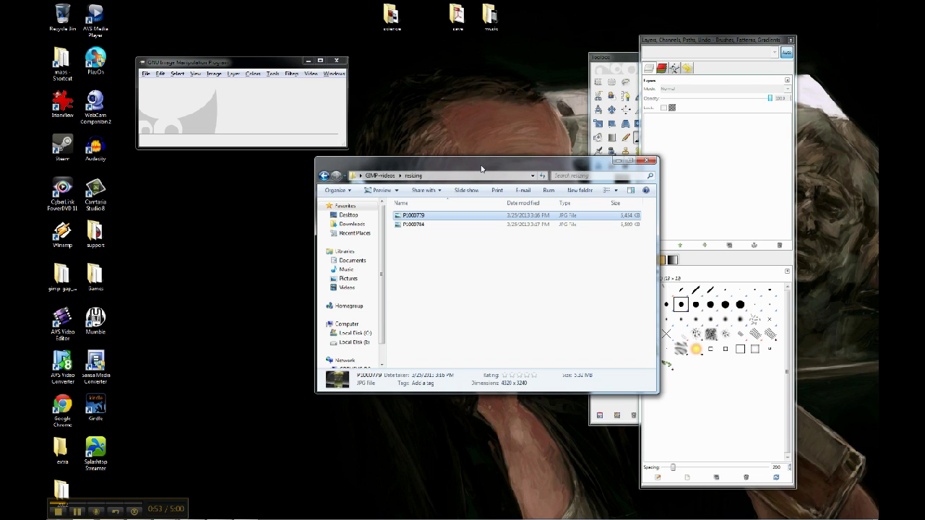
{"action": "left_click_drag", "start_coordinate": [481, 169], "coordinate": [494, 174]}
Switch to GIMP and open P1000779.JPG from the resizing folder, with its image window clear of the desktop's other windows
{"action": "left_click_drag", "start_coordinate": [282, 65], "coordinate": [341, 71]}
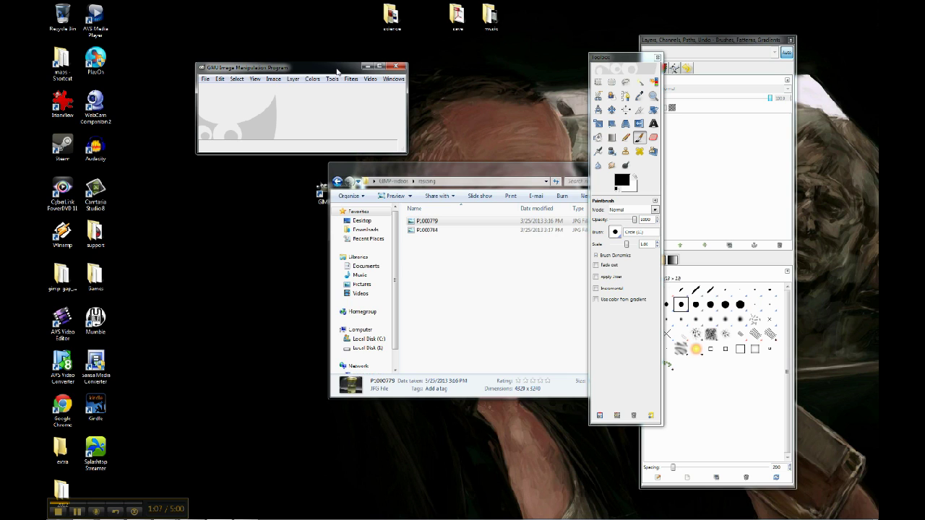
{"action": "left_click", "coordinate": [206, 79]}
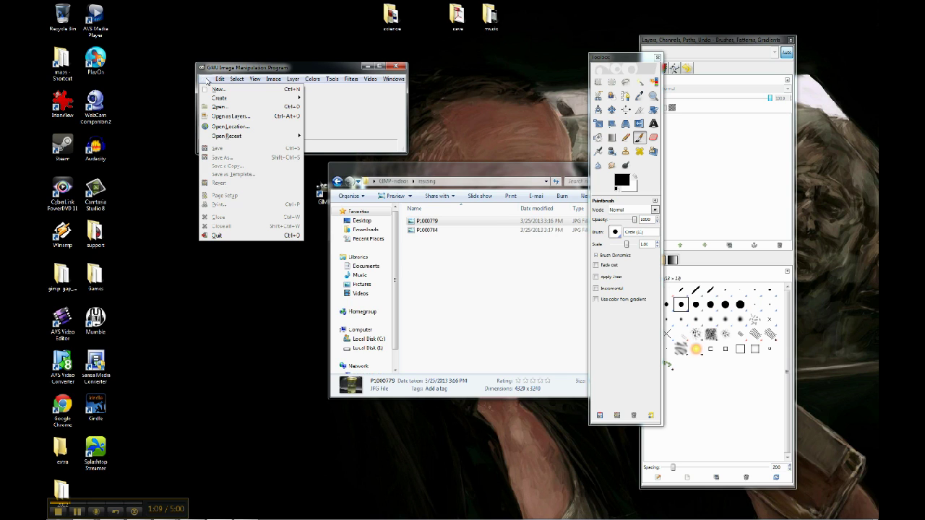
{"action": "left_click", "coordinate": [219, 106]}
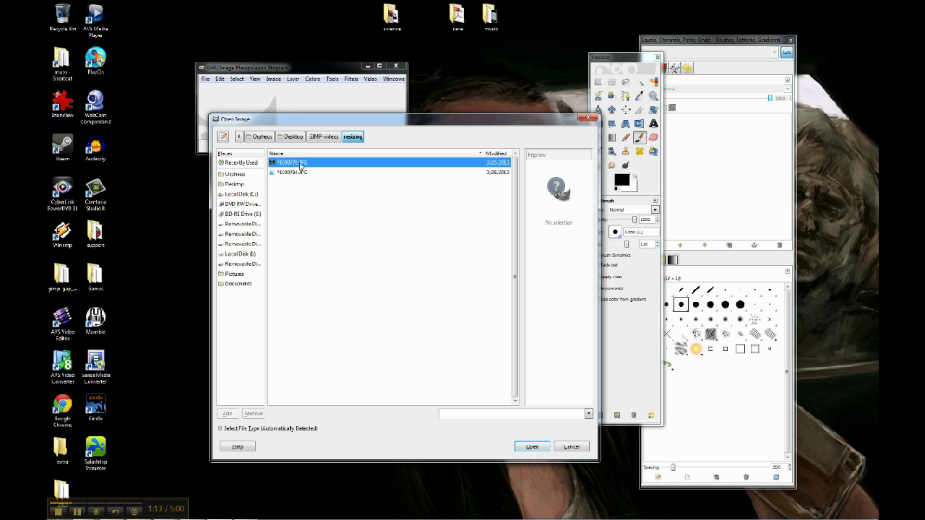
{"action": "double_click", "coordinate": [300, 164]}
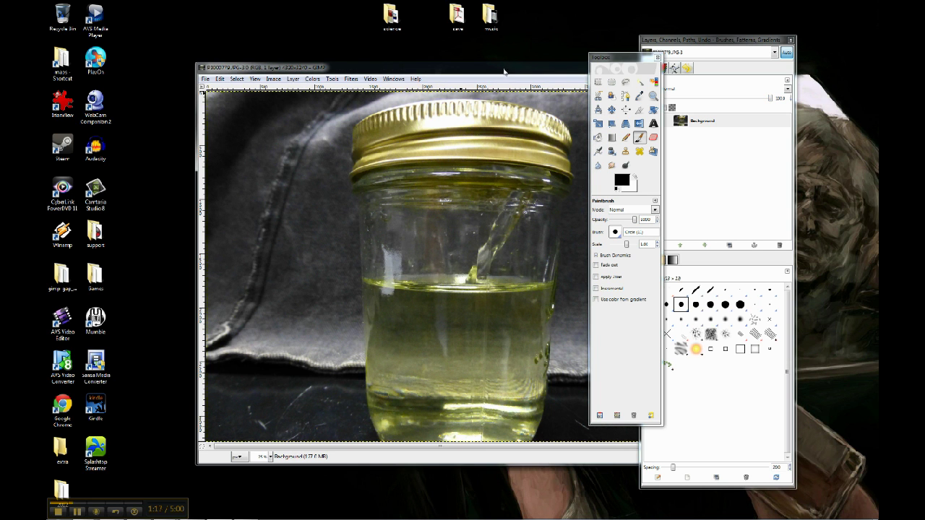
{"action": "left_click_drag", "start_coordinate": [508, 73], "coordinate": [422, 54]}
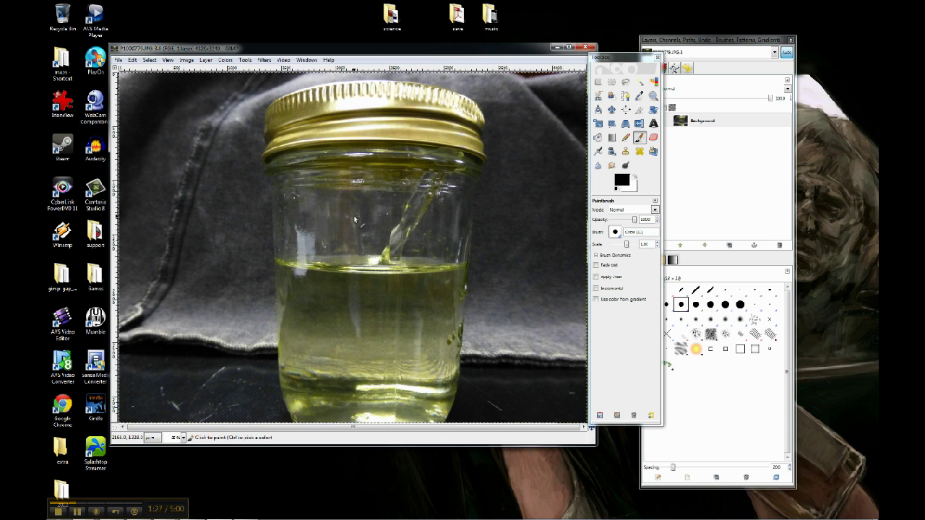
{"action": "left_click", "coordinate": [183, 439]}
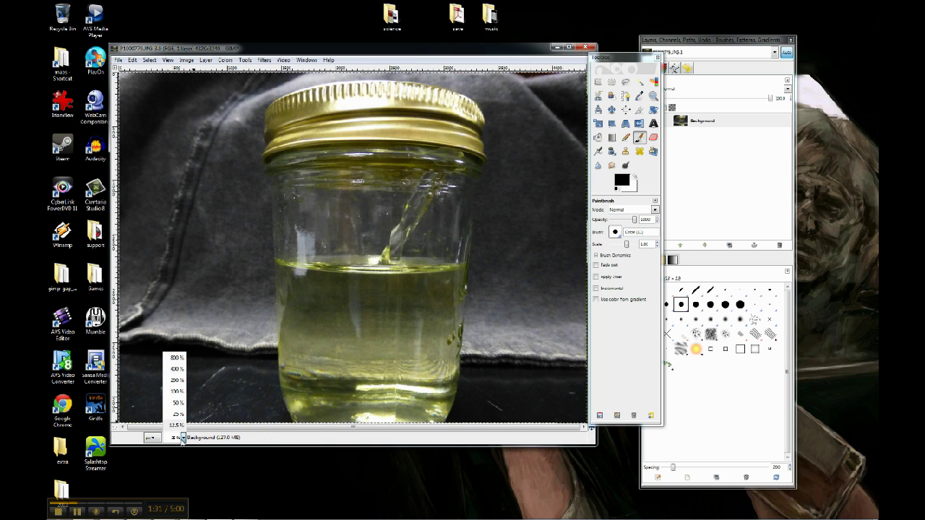
{"action": "left_click", "coordinate": [183, 439]}
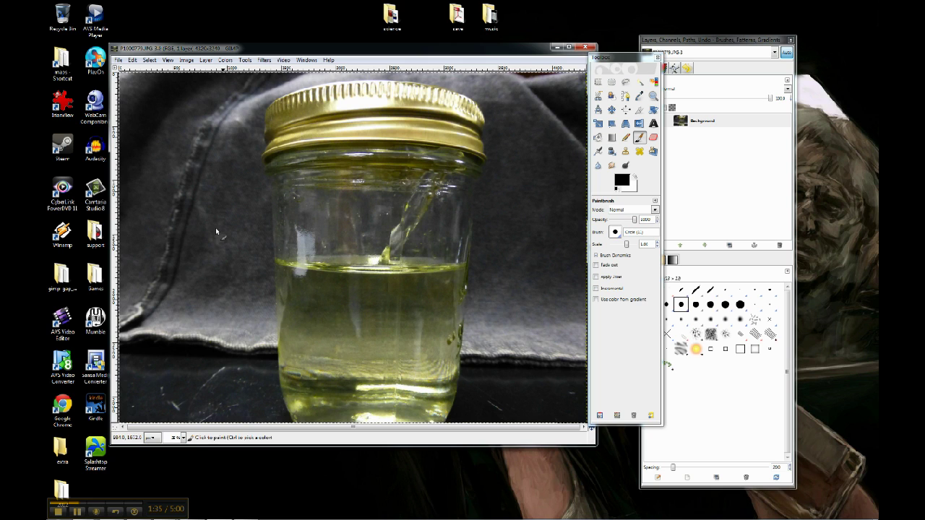
Bring up the Scale Image dialog for the photo and place it over the middle of the picture
{"action": "left_click", "coordinate": [187, 60]}
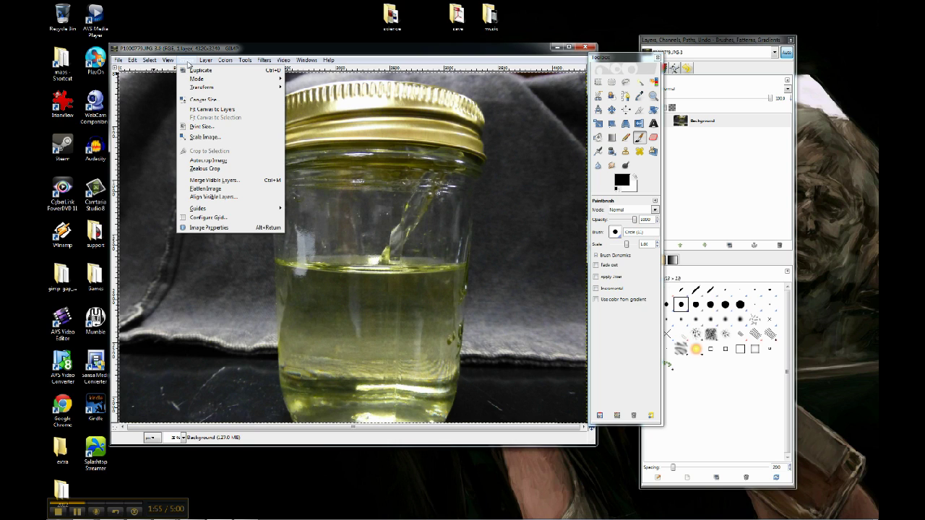
{"action": "left_click", "coordinate": [222, 139]}
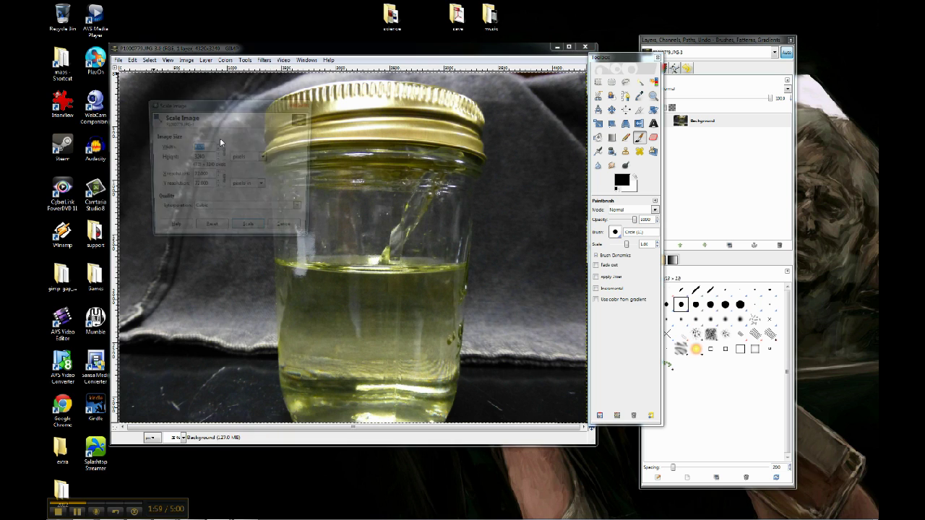
{"action": "left_click_drag", "start_coordinate": [226, 106], "coordinate": [388, 129]}
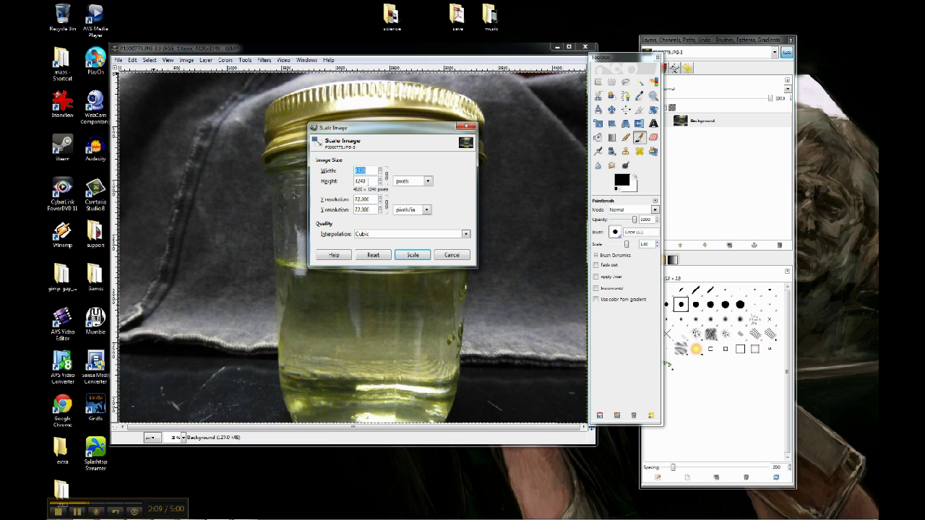
Try percent as the unit for the image's new width and height, and return the unit to pixels
{"action": "left_click", "coordinate": [428, 181]}
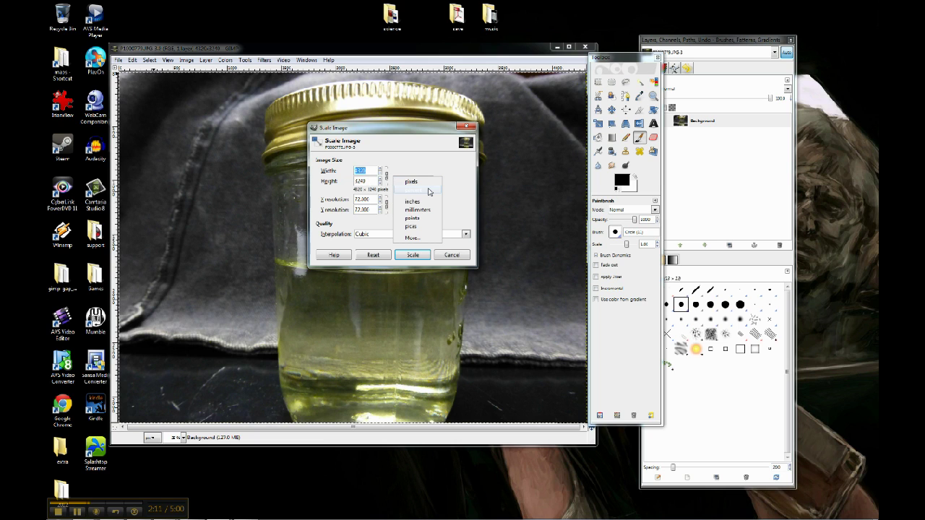
{"action": "left_click", "coordinate": [429, 192]}
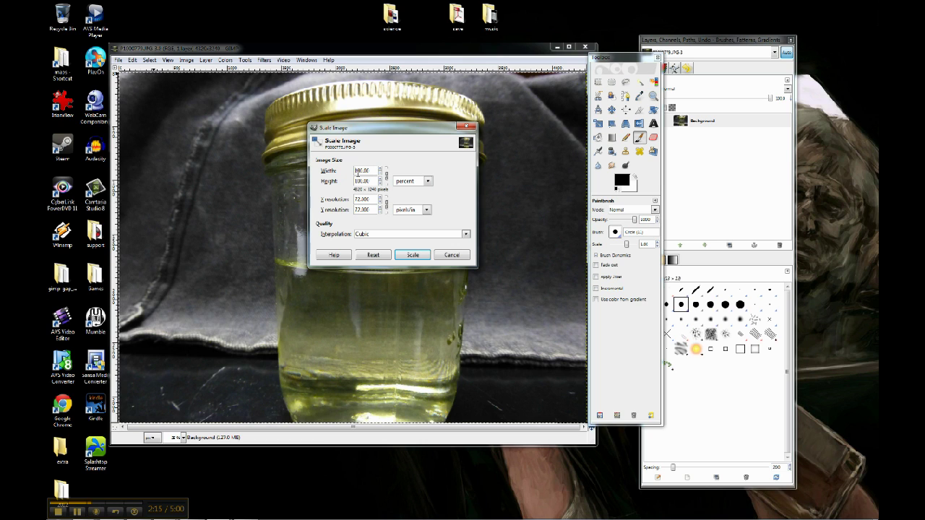
{"action": "left_click_drag", "start_coordinate": [359, 170], "coordinate": [344, 175]}
{"action": "left_click", "coordinate": [371, 181]}
{"action": "left_click", "coordinate": [426, 183]}
{"action": "left_click", "coordinate": [420, 177]}
Scale the image proportionally to 400 × 300 pixels with cubic interpolation and show it at 100% zoom
{"action": "double_click", "coordinate": [371, 171]}
{"action": "left_click", "coordinate": [372, 182]}
{"action": "left_click", "coordinate": [385, 176]}
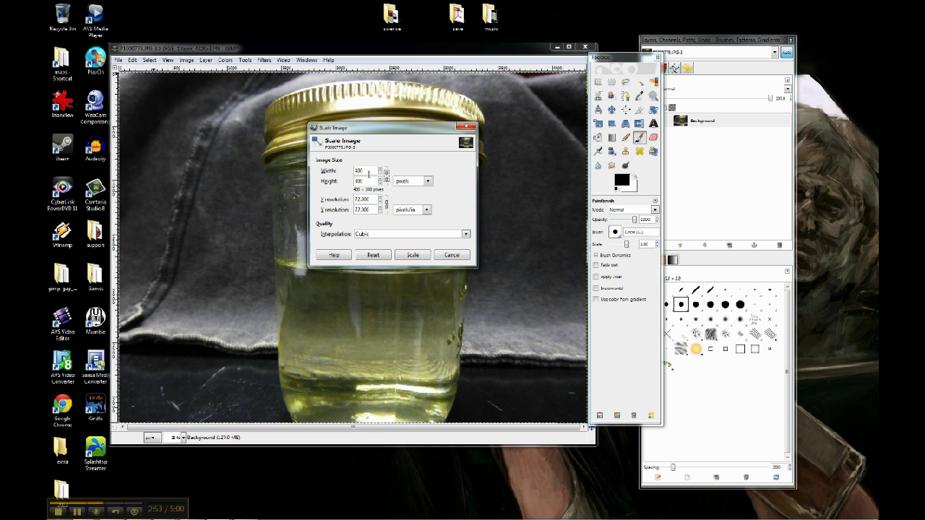
{"action": "double_click", "coordinate": [367, 171]}
{"action": "double_click", "coordinate": [369, 170]}
{"action": "type", "text": "400"}
{"action": "key", "text": "Tab"}
{"action": "left_click", "coordinate": [412, 256]}
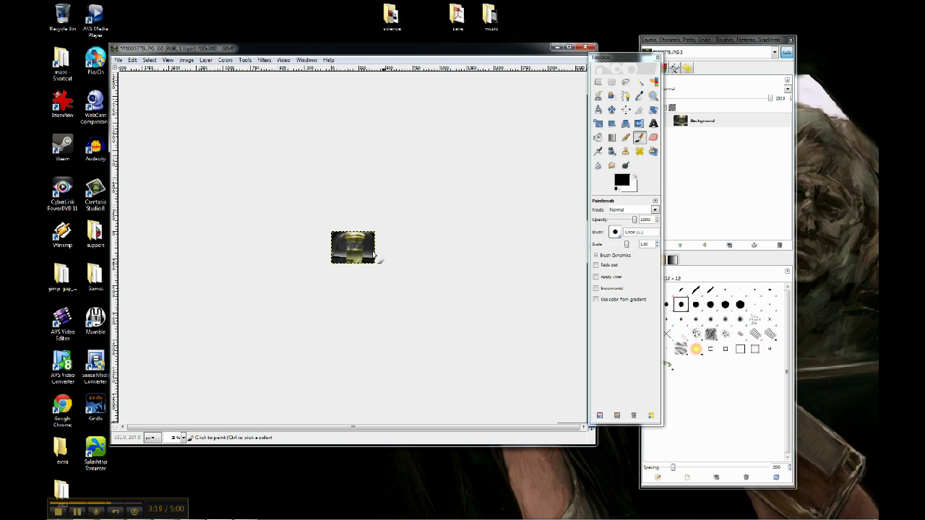
{"action": "left_click", "coordinate": [183, 438]}
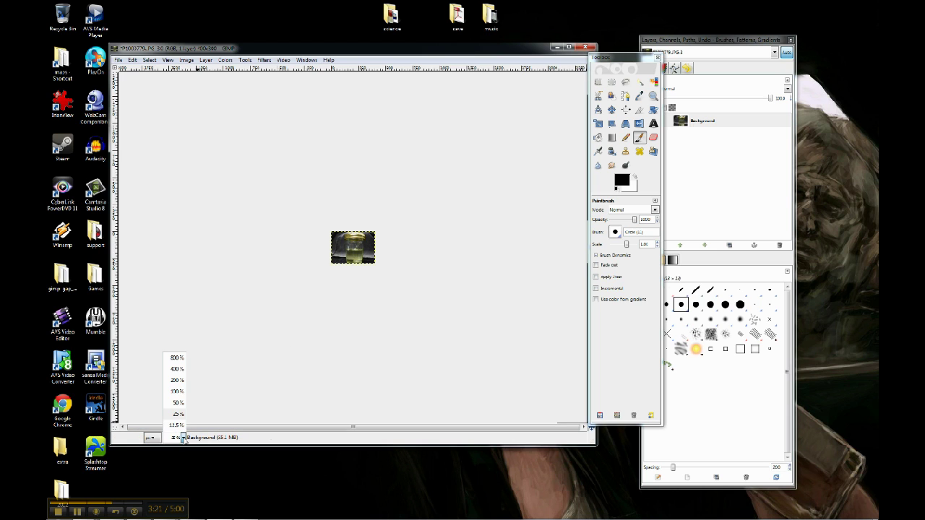
{"action": "left_click", "coordinate": [177, 391]}
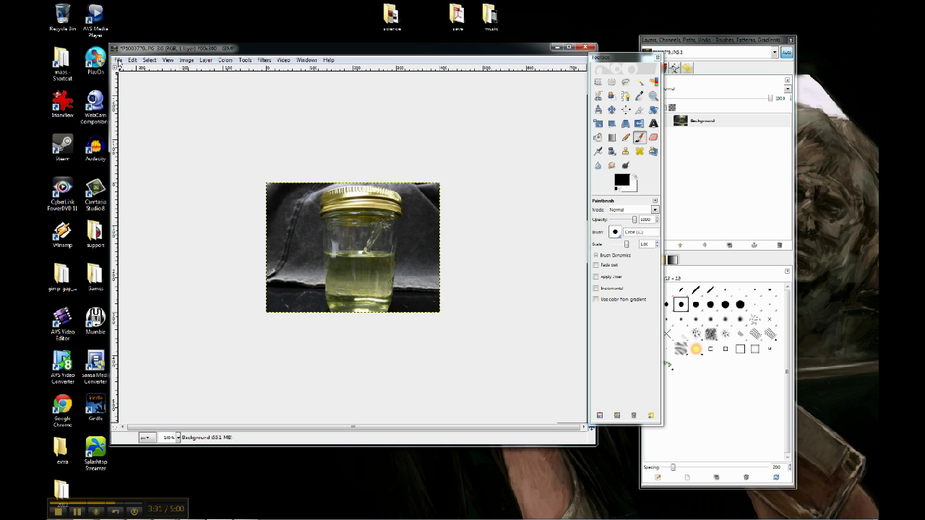
Save the scaled image as a new file named P1000779-400.JPG in the resizing folder, at JPEG quality 98
{"action": "left_click", "coordinate": [120, 60]}
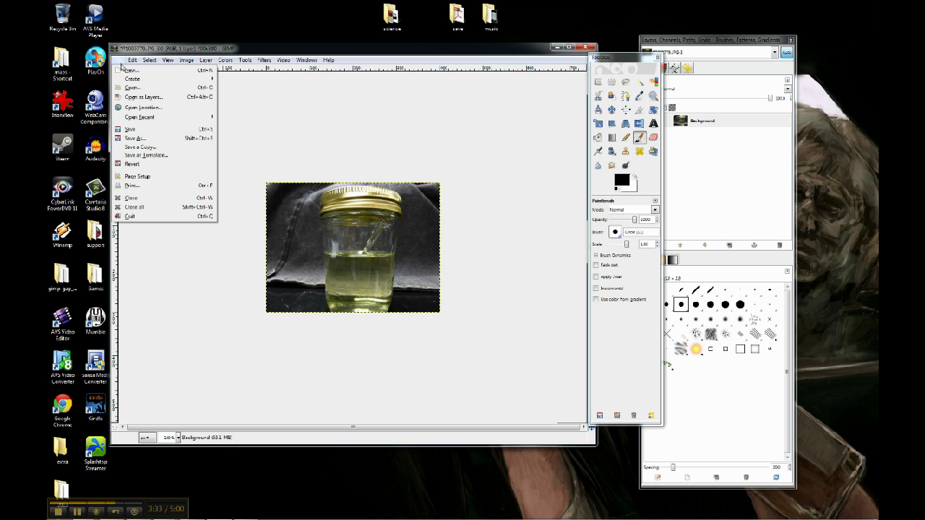
{"action": "left_click", "coordinate": [152, 138]}
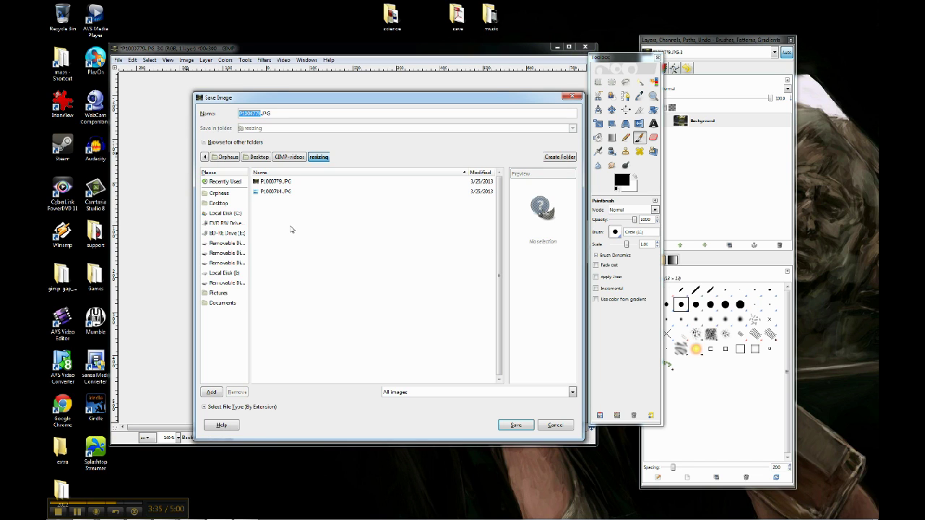
{"action": "key", "text": "Right"}
{"action": "type", "text": "_6"}
{"action": "key", "text": "BackSpace"}
{"action": "type", "text": "400"}
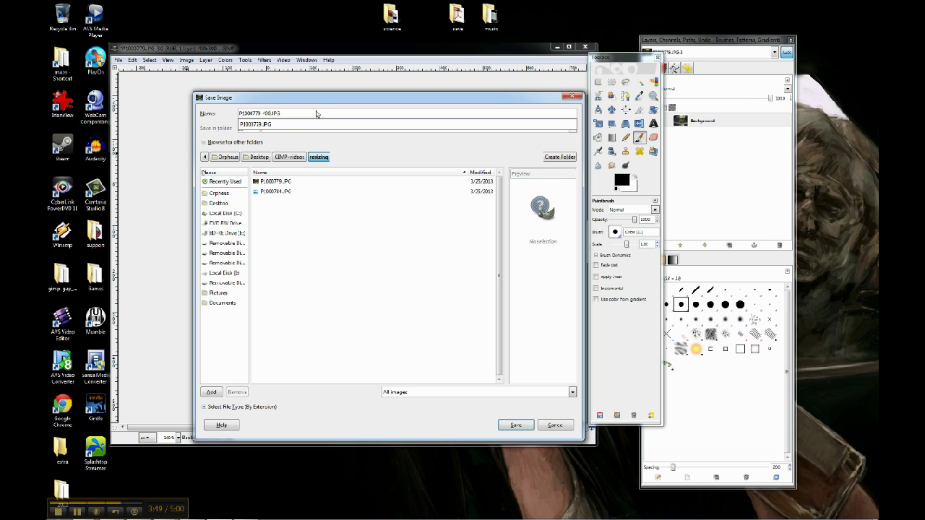
{"action": "left_click", "coordinate": [324, 99]}
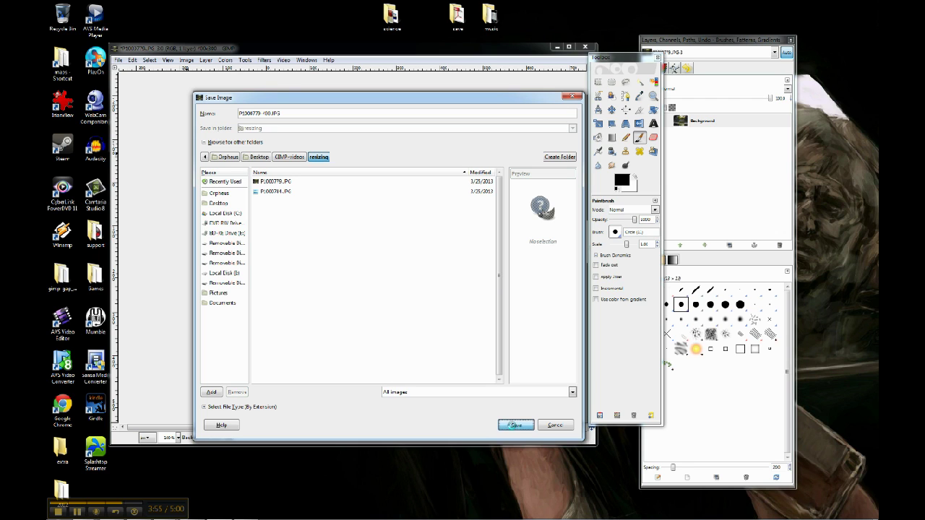
{"action": "left_click", "coordinate": [513, 425]}
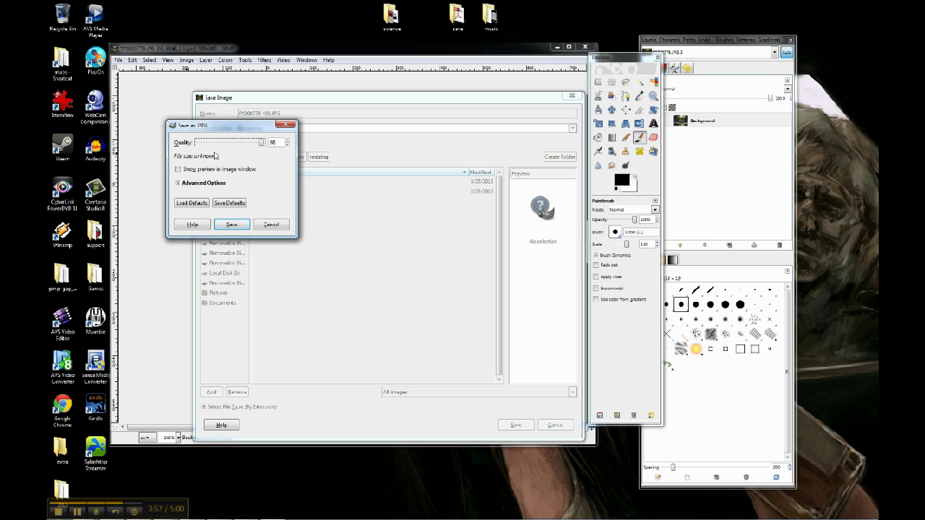
{"action": "left_click", "coordinate": [178, 183]}
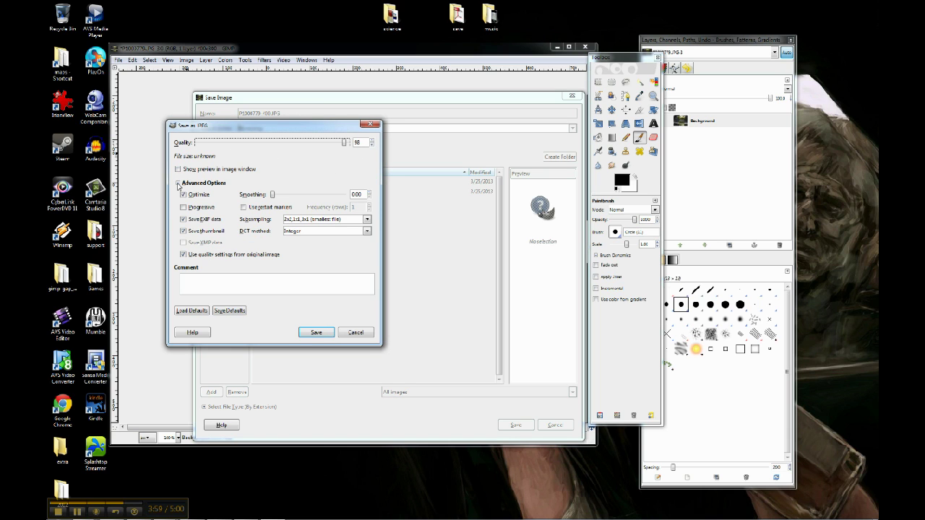
{"action": "left_click", "coordinate": [179, 184]}
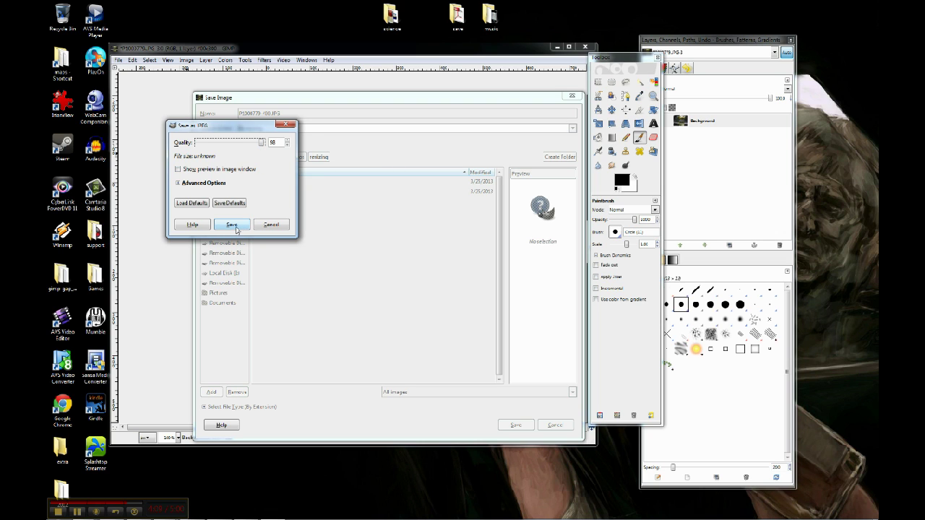
{"action": "left_click", "coordinate": [231, 226]}
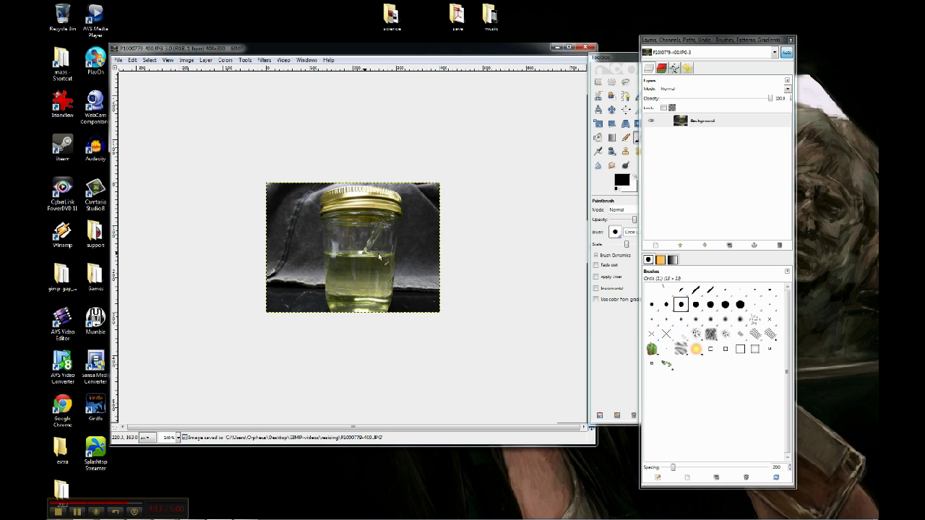
{"action": "left_click", "coordinate": [555, 47]}
{"action": "left_click_drag", "start_coordinate": [507, 183], "coordinate": [467, 152]}
{"action": "left_click", "coordinate": [379, 202]}
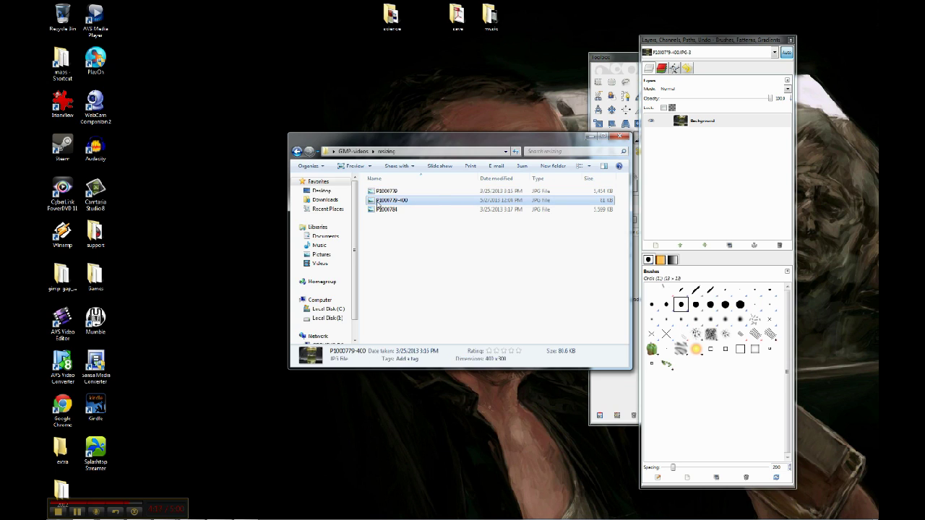
{"action": "double_click", "coordinate": [378, 205]}
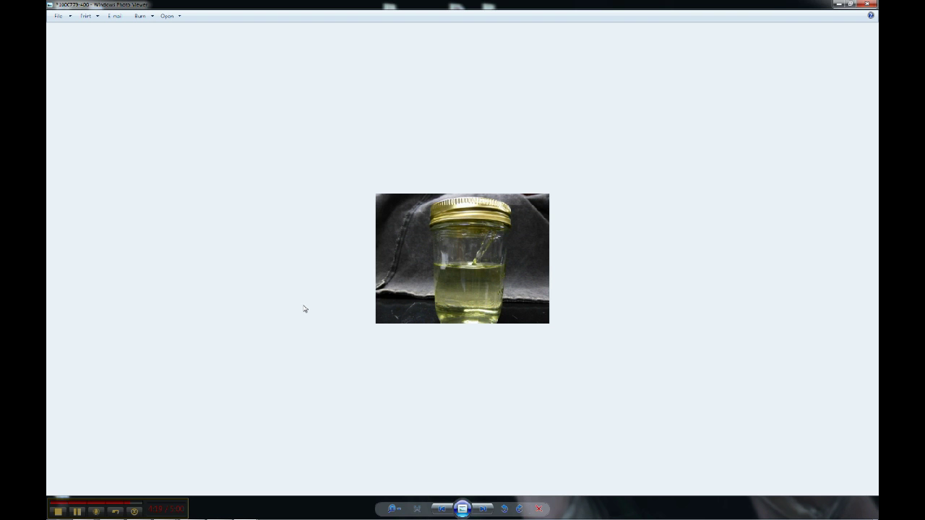
{"action": "key", "text": "Right"}
{"action": "key", "text": "Left"}
{"action": "left_click", "coordinate": [865, 4]}
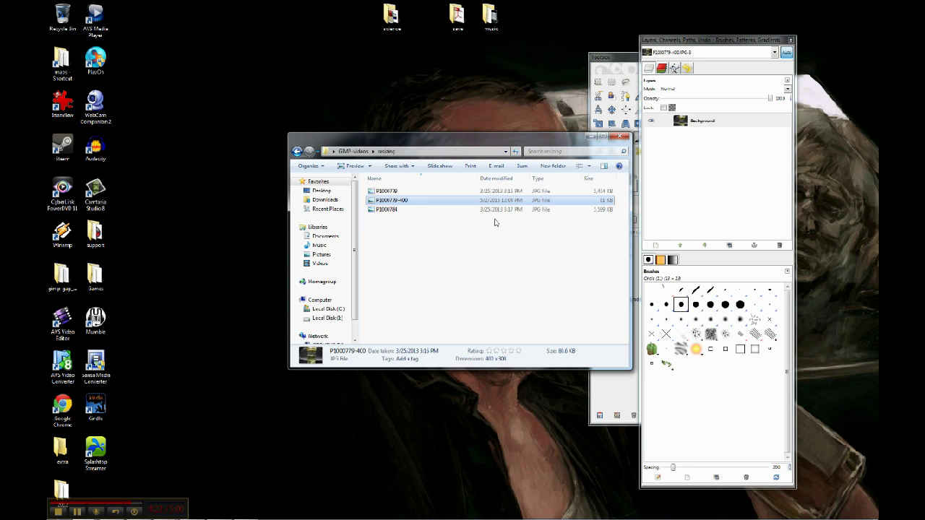
{"action": "left_click", "coordinate": [597, 192]}
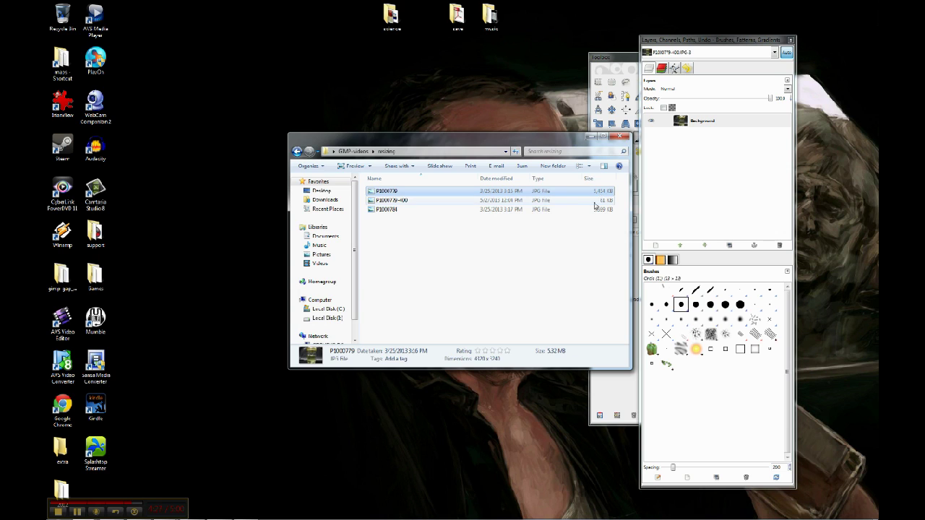
{"action": "left_click", "coordinate": [575, 203]}
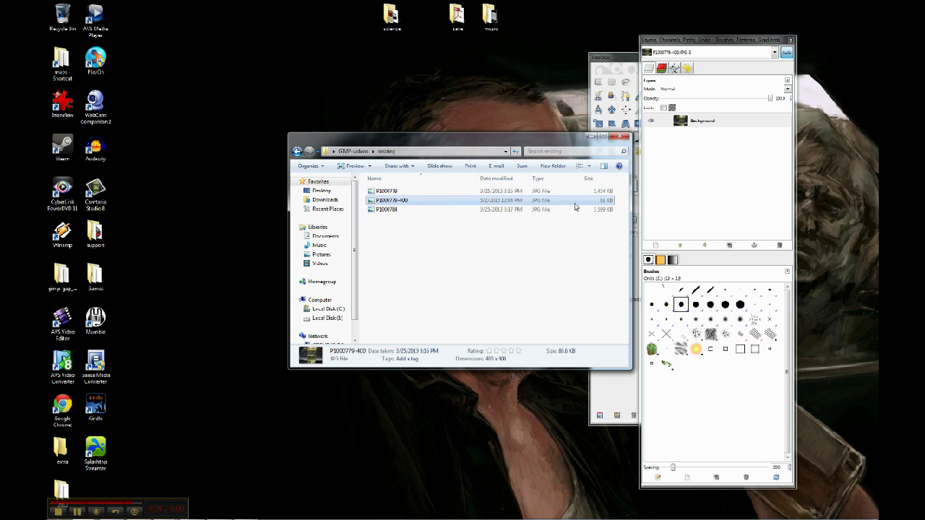